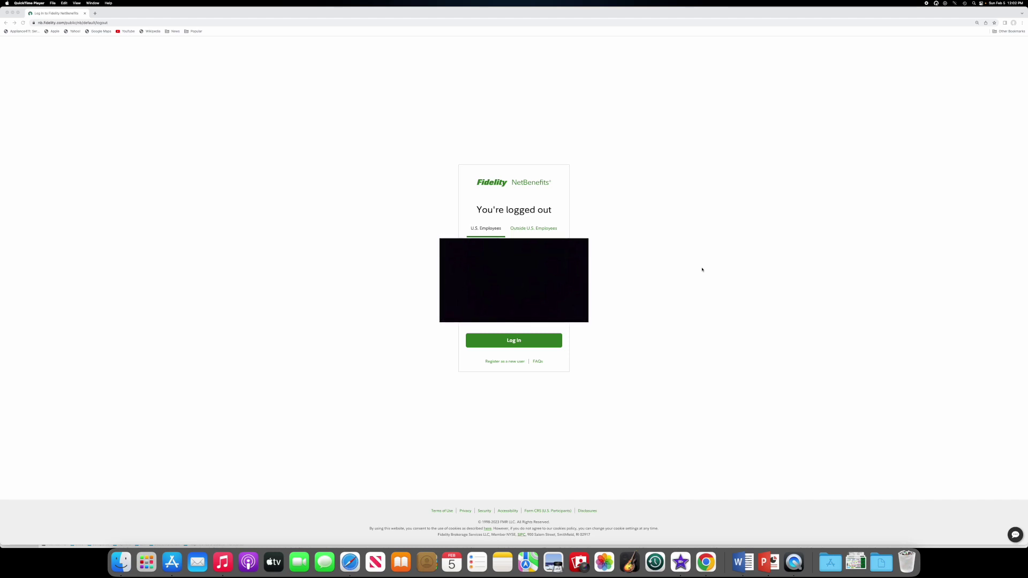
Log in with your credentials and reach the home page listing the GE Retirement Savings Plan.
click(702, 271)
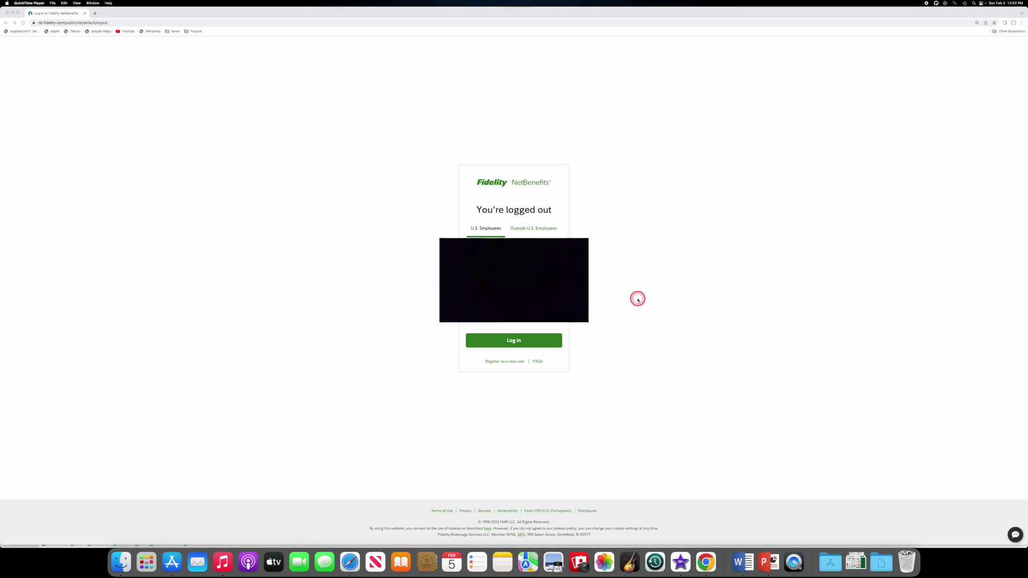
click(532, 340)
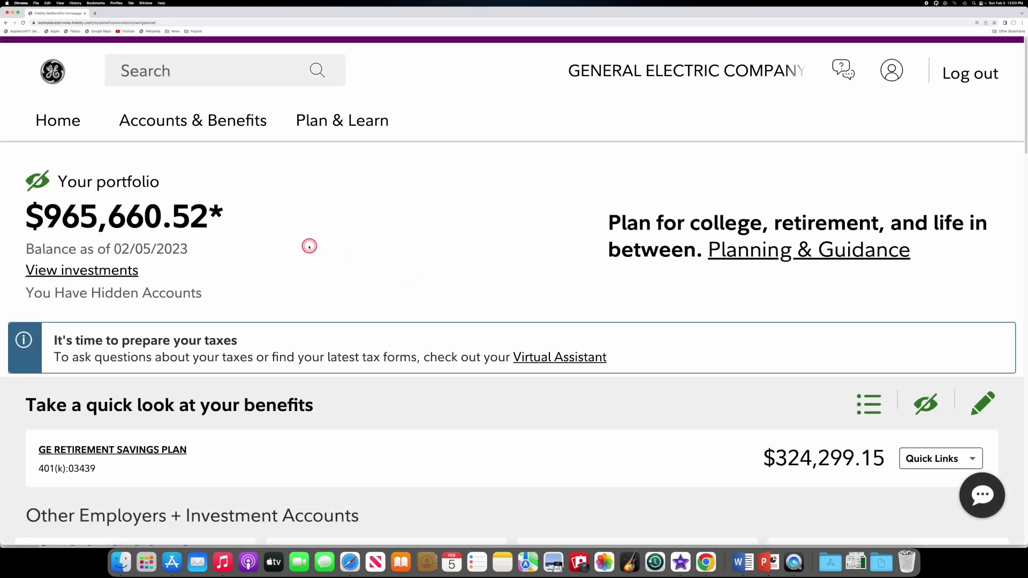
click(227, 225)
click(227, 225)
click(184, 240)
scroll(145, 287, down, 2)
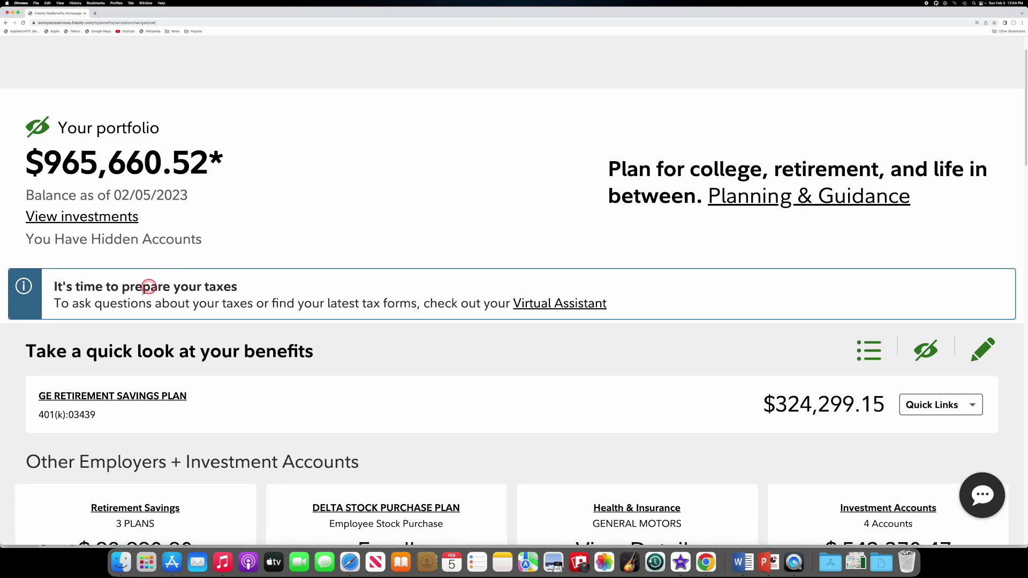
Open the GE RETIREMENT SAVINGS PLAN summary from the benefits quick-look list.
click(137, 395)
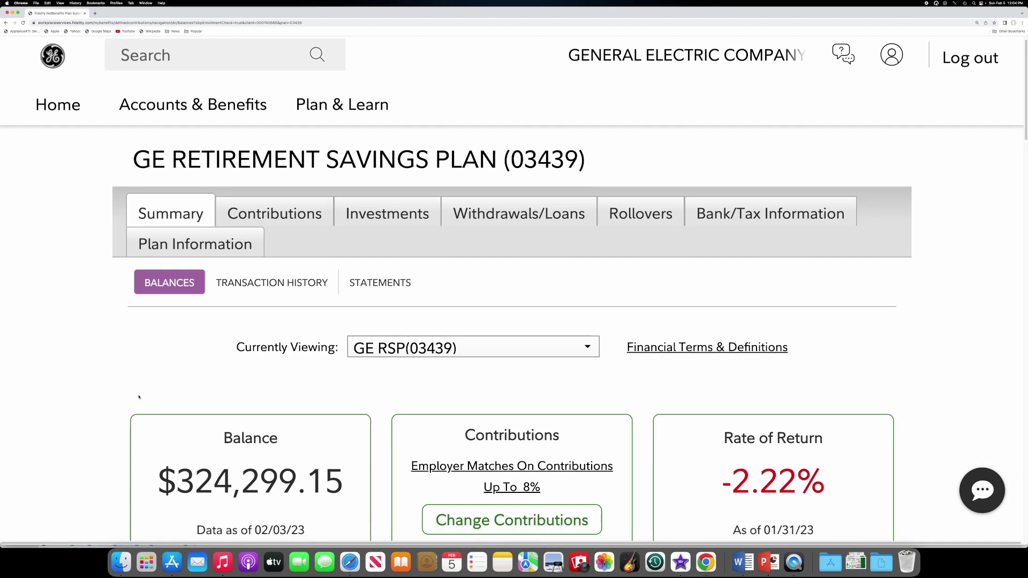
scroll(139, 395, down, 2)
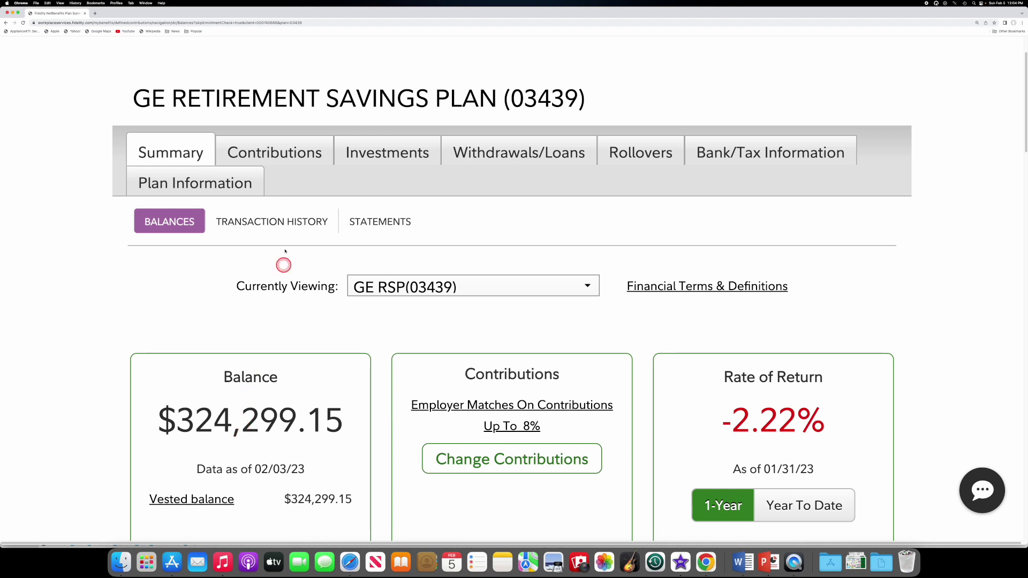
Show the plan's Investments performance as Cumulative Returns for the two current holdings.
click(372, 151)
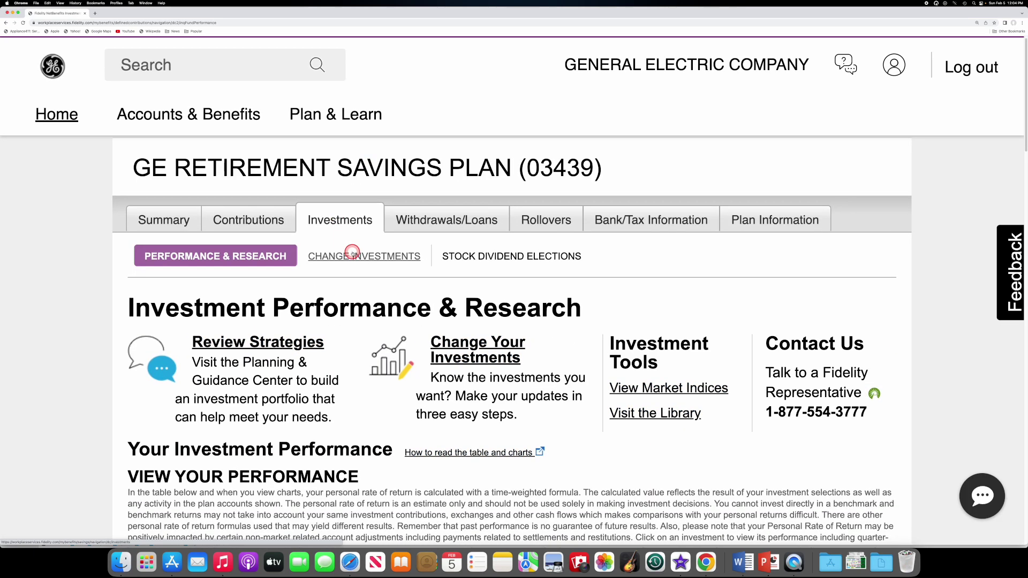
scroll(352, 252, down, 1)
scroll(352, 252, down, 3)
scroll(352, 252, down, 2)
scroll(352, 251, down, 1)
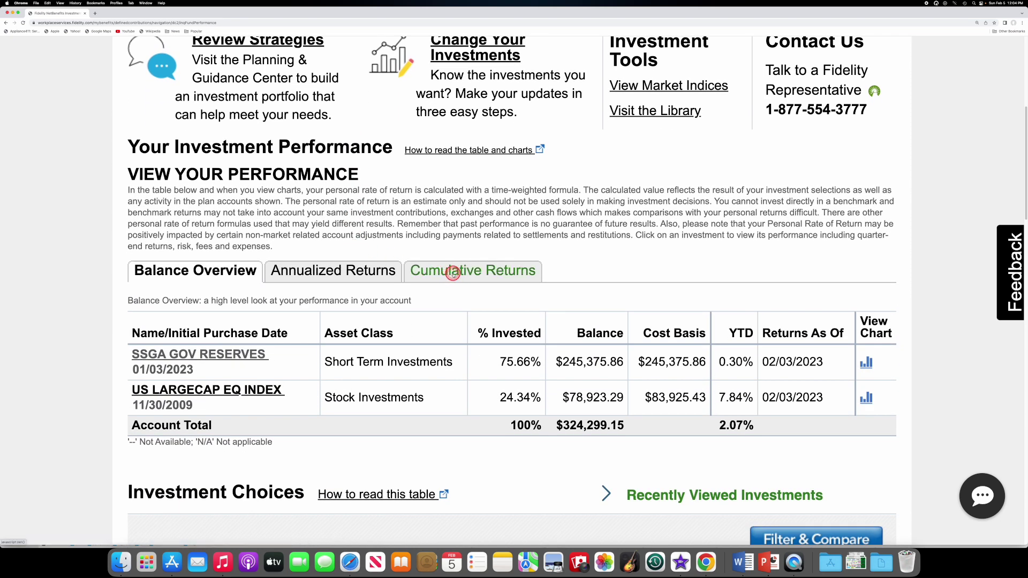
click(453, 273)
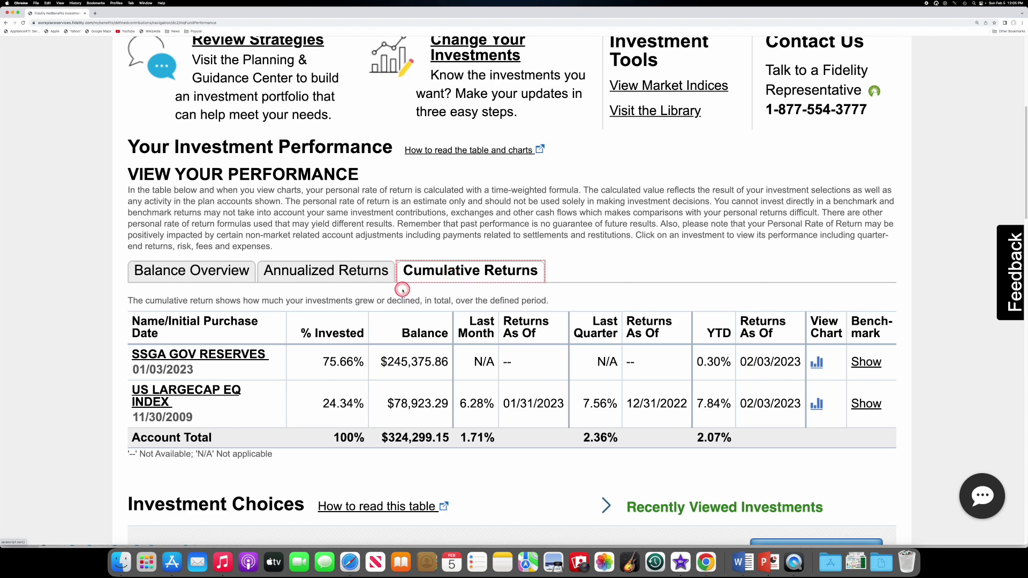
scroll(401, 286, down, 2)
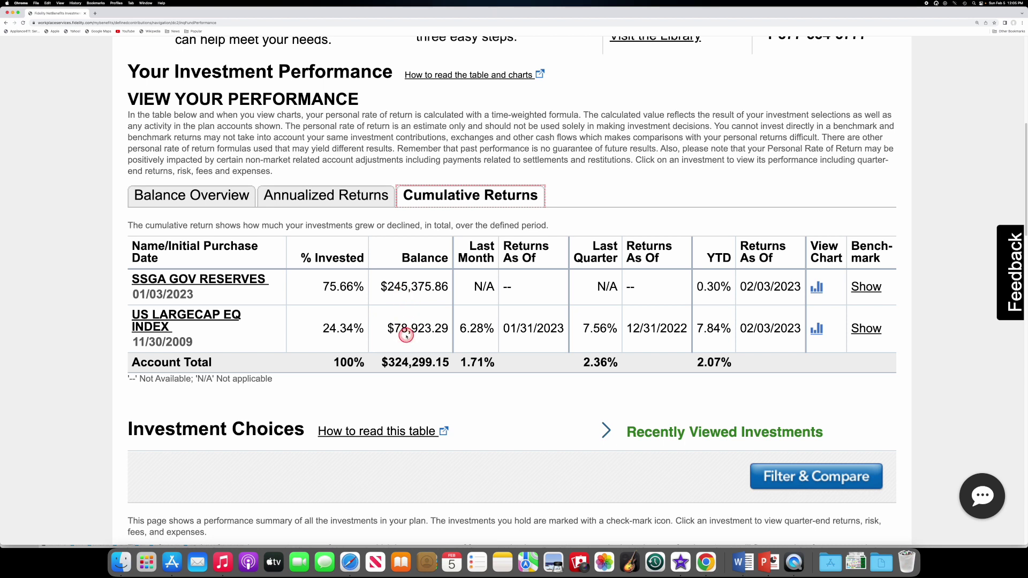
scroll(406, 335, down, 1)
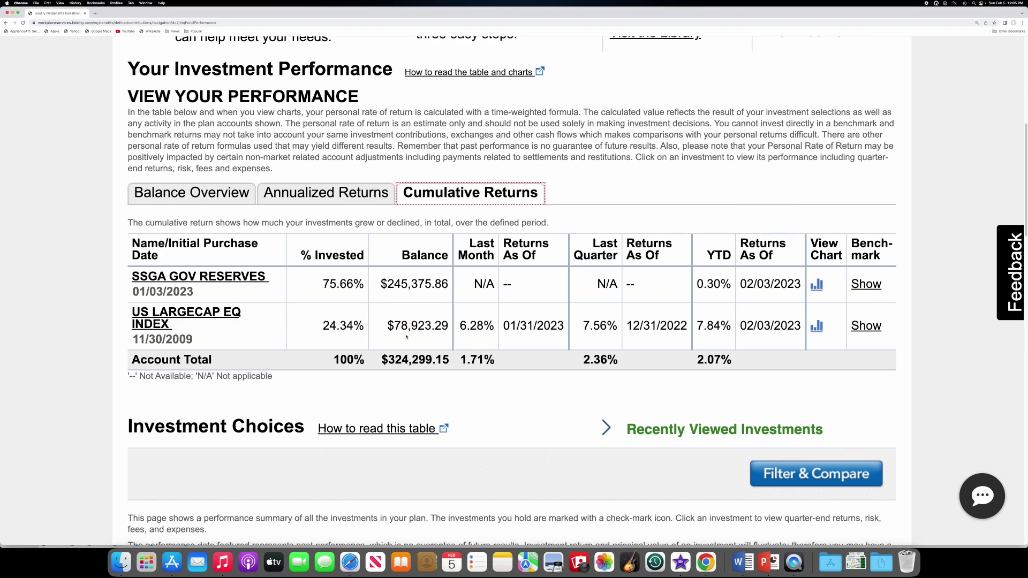
click(406, 338)
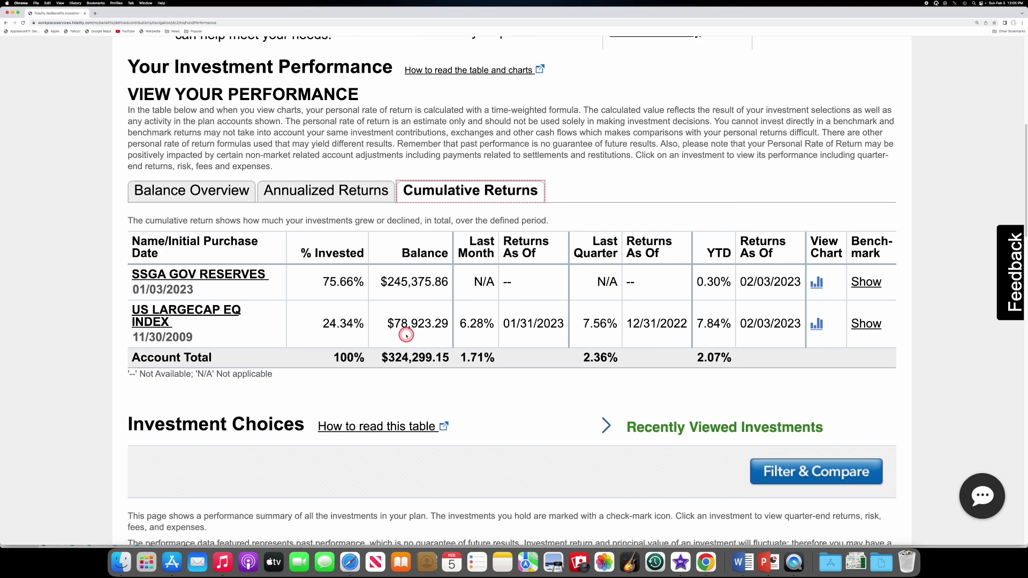
scroll(406, 335, down, 1)
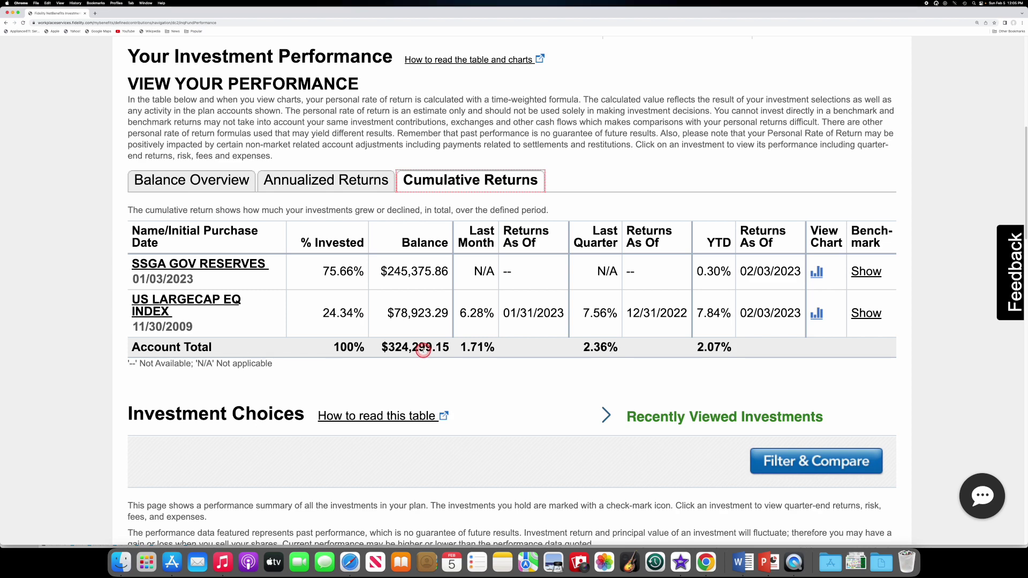
scroll(422, 352, down, 1)
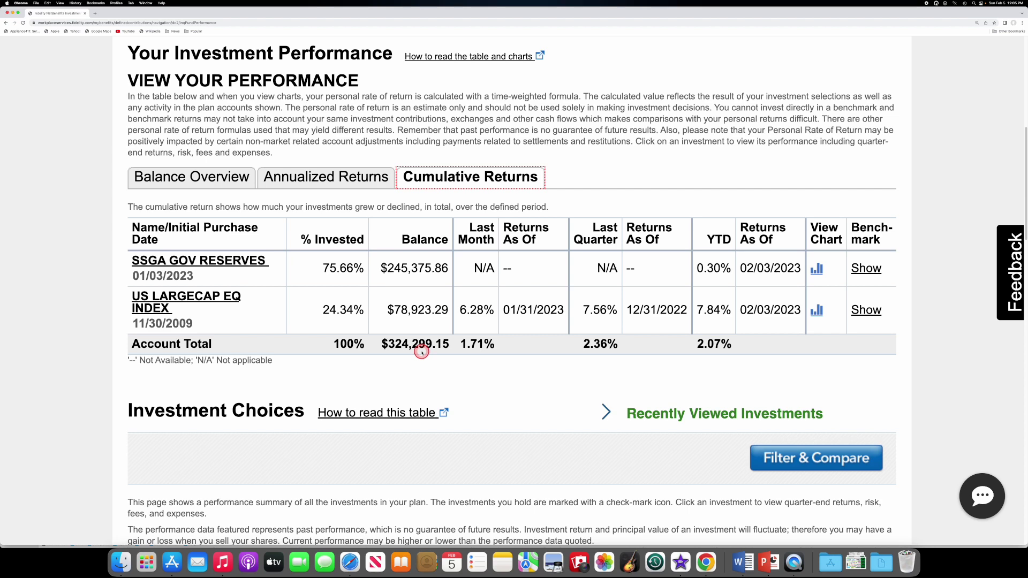
scroll(420, 350, down, 1)
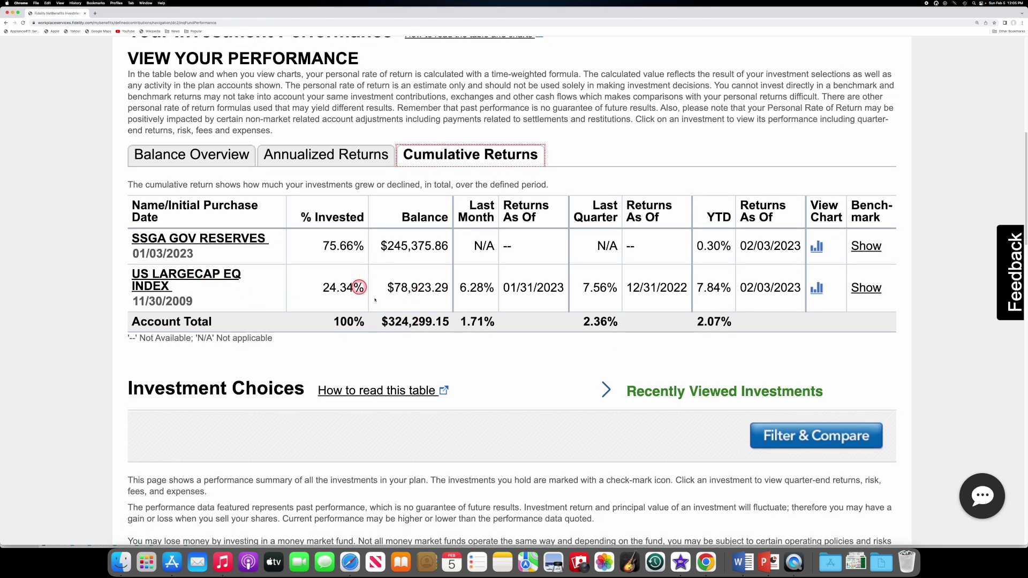
scroll(353, 314, down, 5)
scroll(352, 314, down, 5)
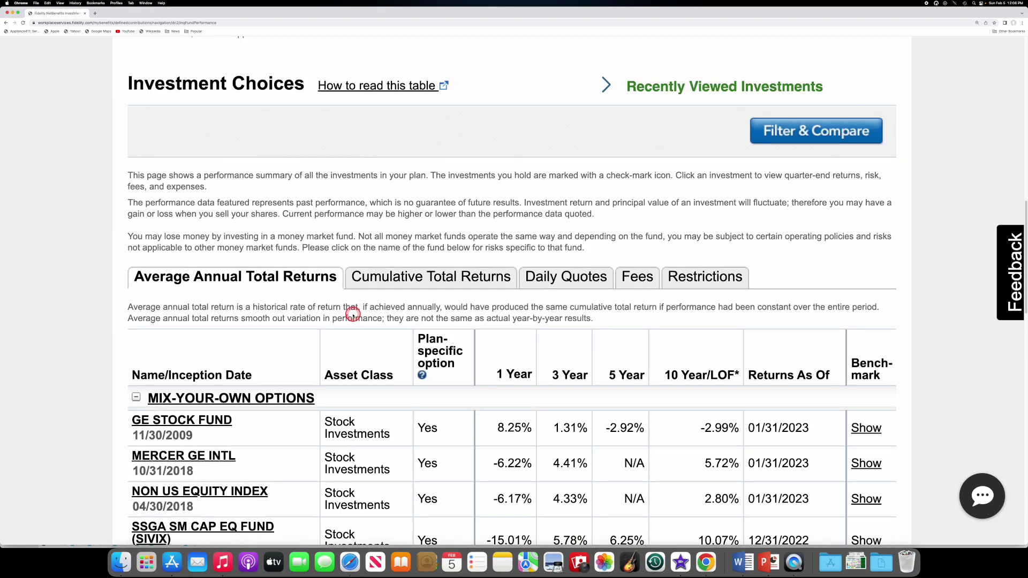
scroll(352, 314, down, 5)
scroll(352, 314, down, 2)
scroll(353, 314, down, 1)
scroll(352, 315, down, 1)
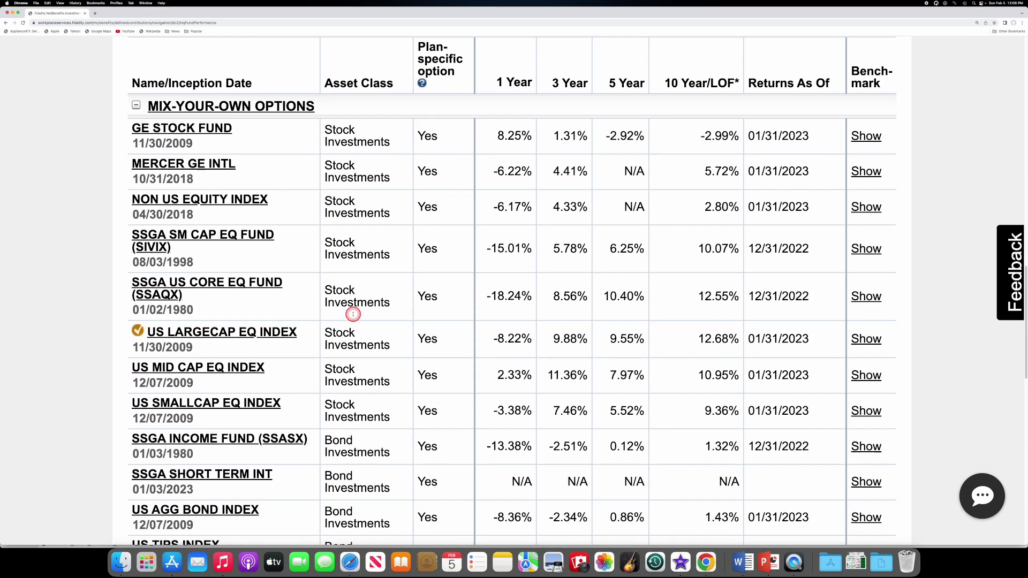
scroll(355, 314, down, 1)
scroll(354, 314, down, 1)
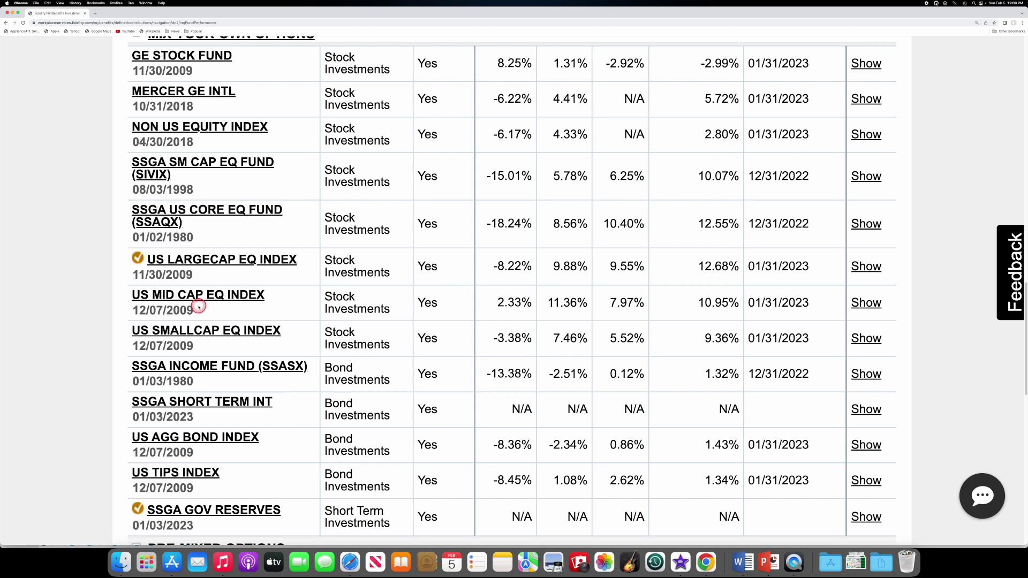
scroll(230, 304, down, 1)
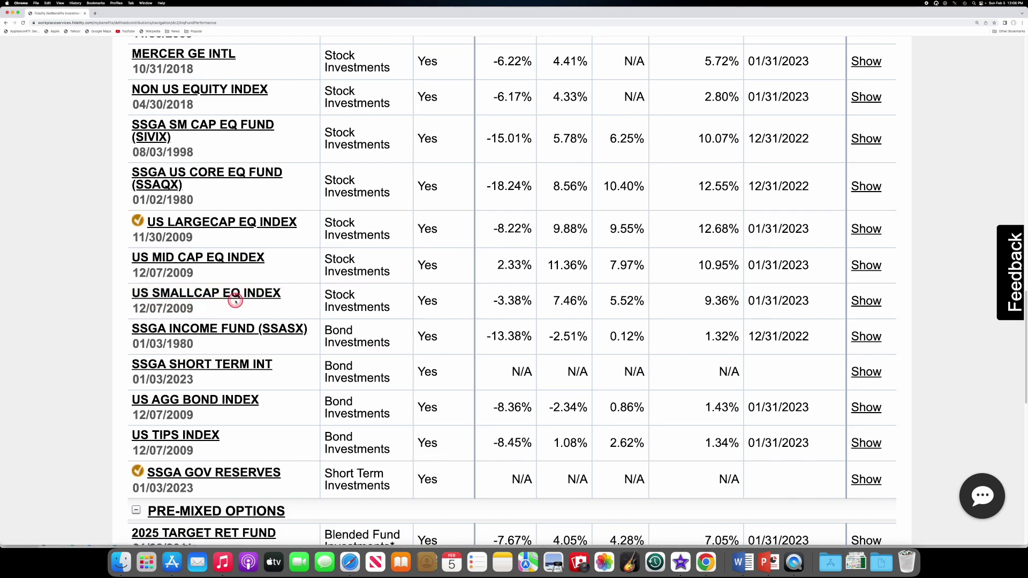
scroll(210, 300, down, 2)
scroll(234, 300, up, 1)
scroll(234, 301, up, 2)
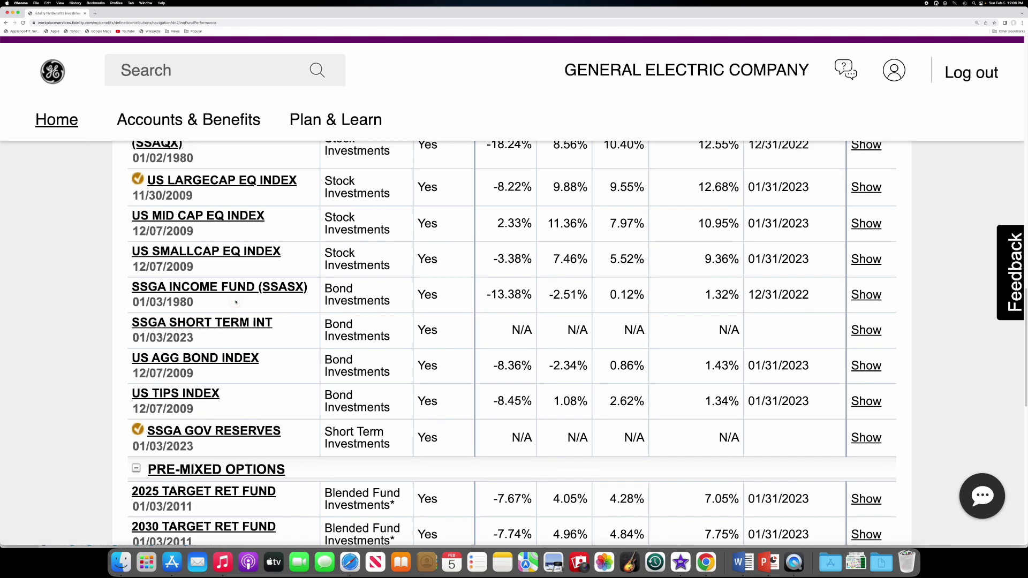
scroll(235, 303, up, 1)
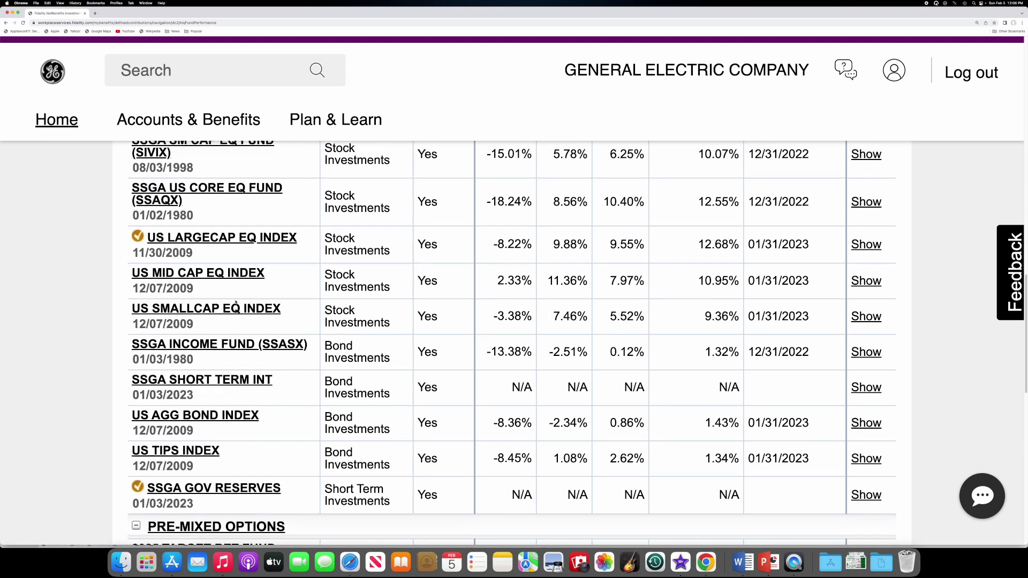
scroll(235, 303, up, 1)
scroll(235, 303, up, 2)
Browse the Cumulative Returns fund and holdings tables, then return to the page header.
click(222, 214)
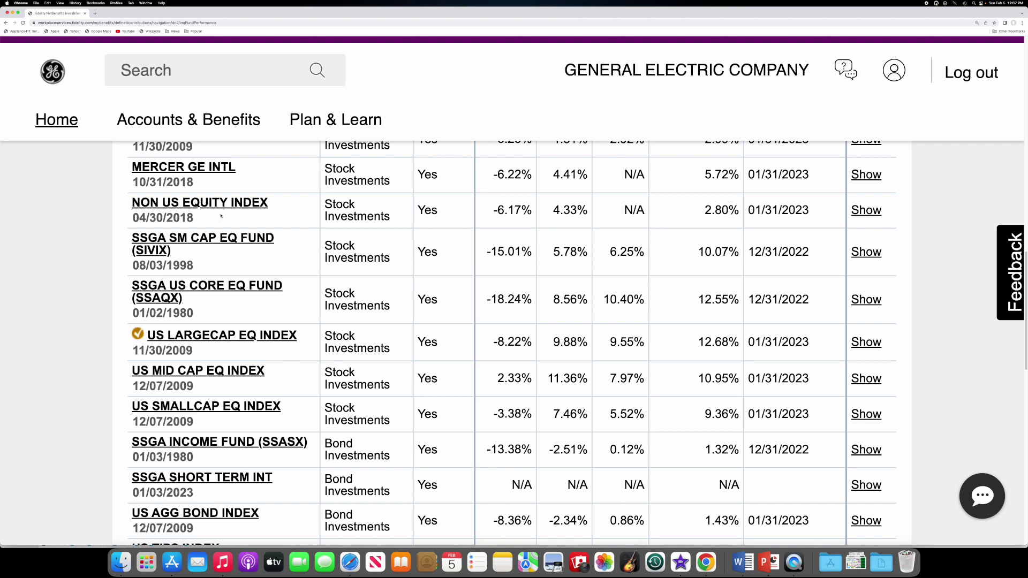
click(220, 215)
click(241, 340)
click(200, 409)
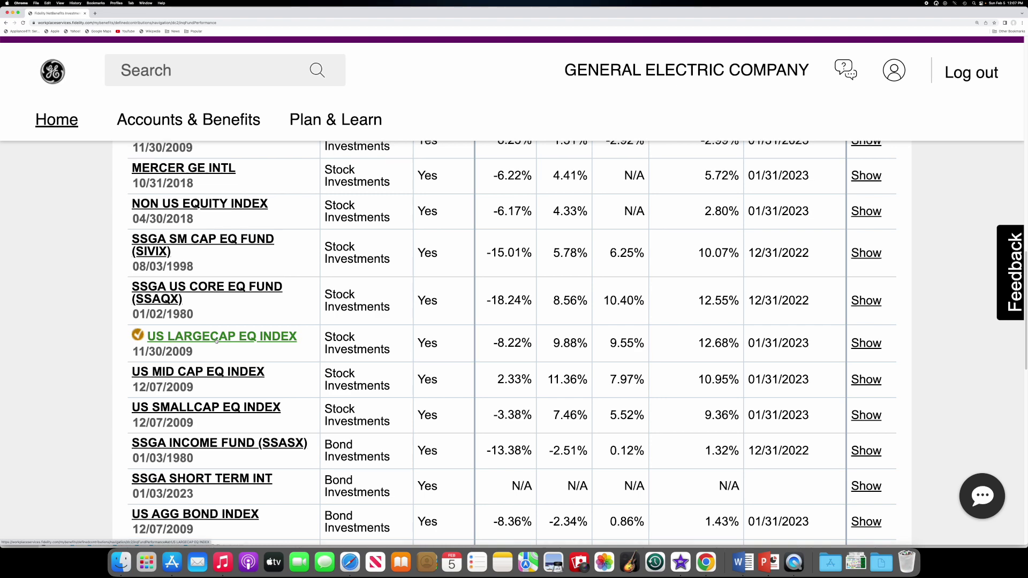
scroll(225, 305, up, 1)
click(224, 210)
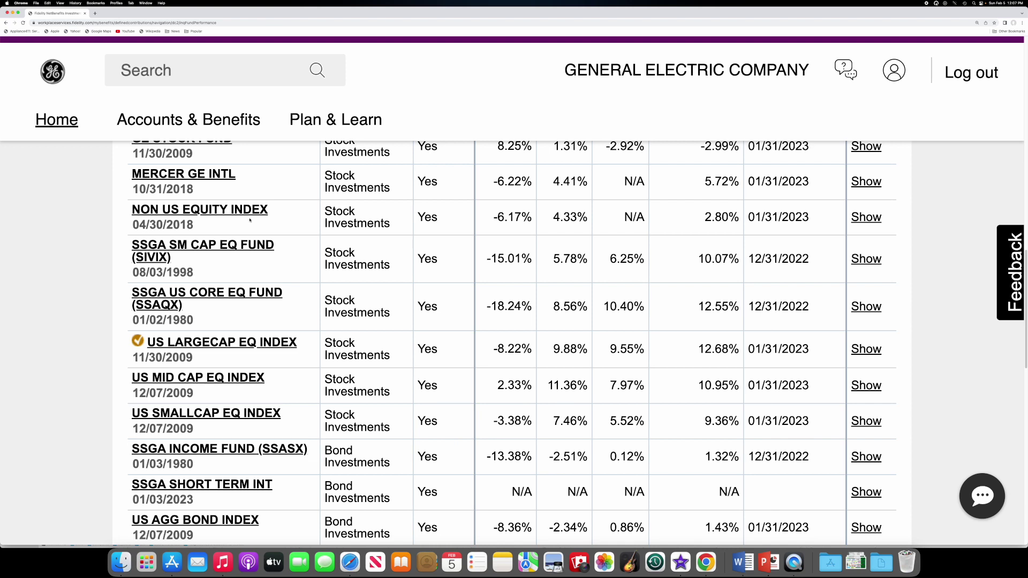
click(250, 219)
click(250, 213)
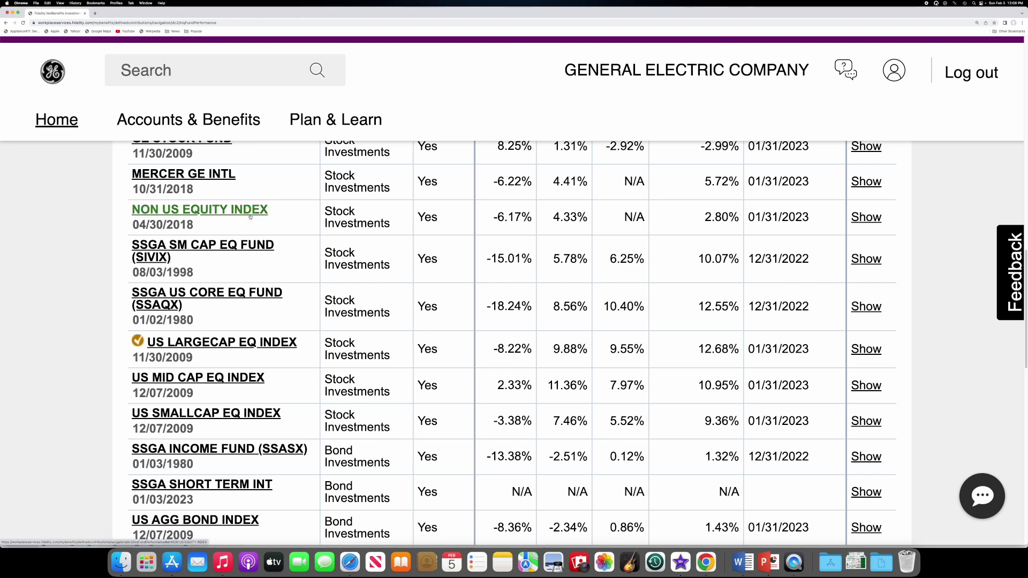
click(249, 214)
scroll(250, 214, up, 10)
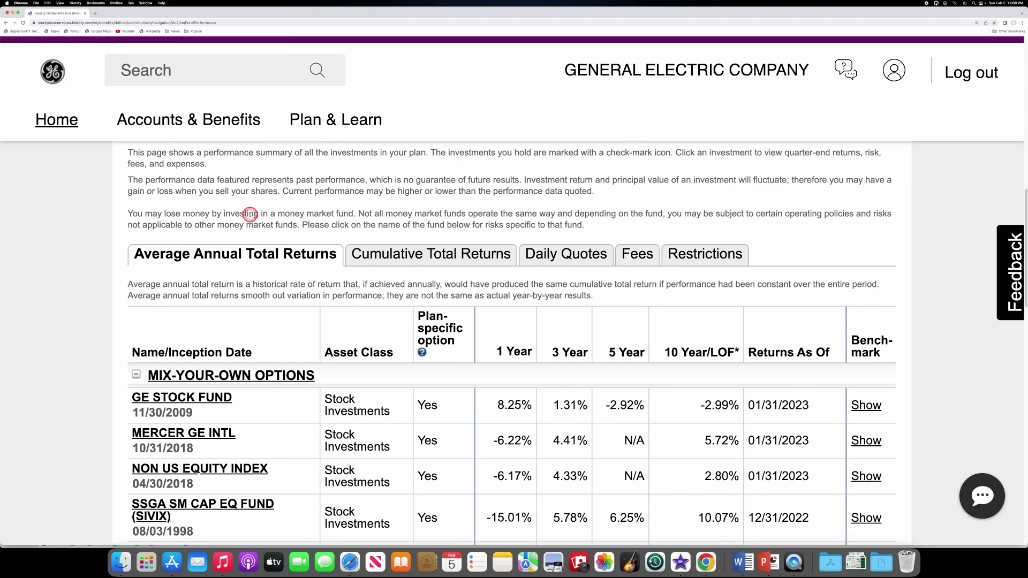
scroll(250, 213, up, 5)
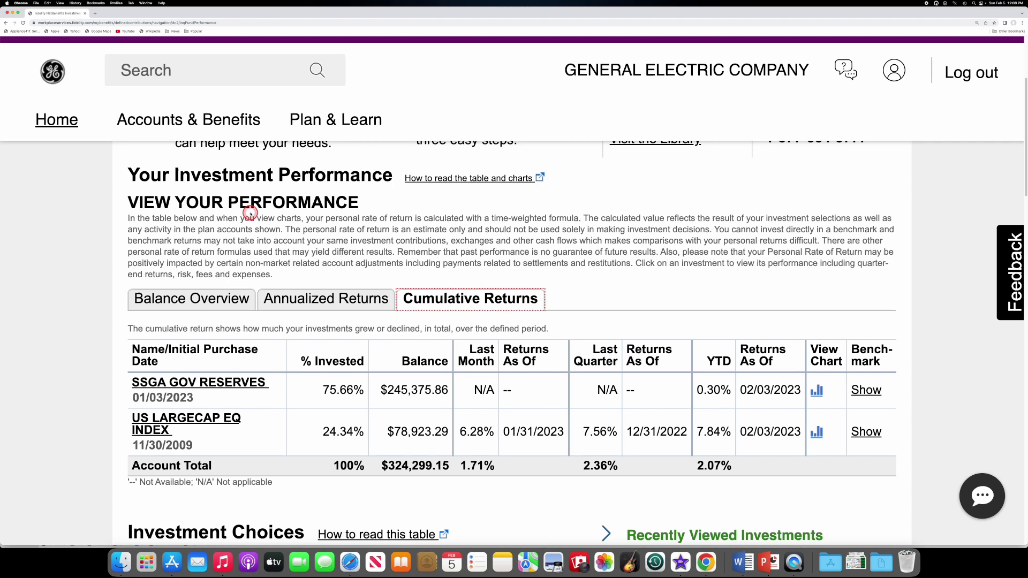
scroll(250, 214, up, 1)
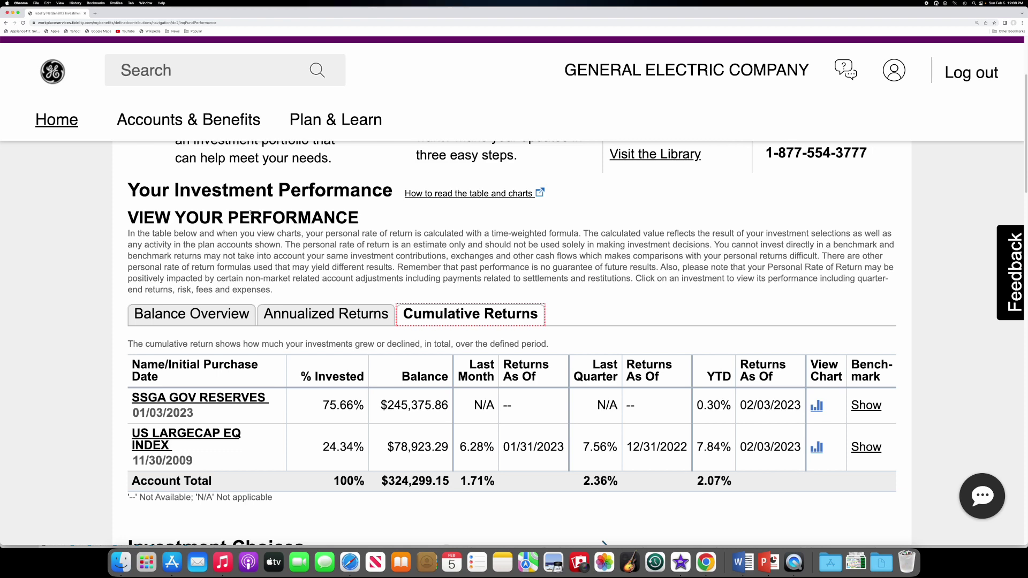
scroll(250, 213, up, 1)
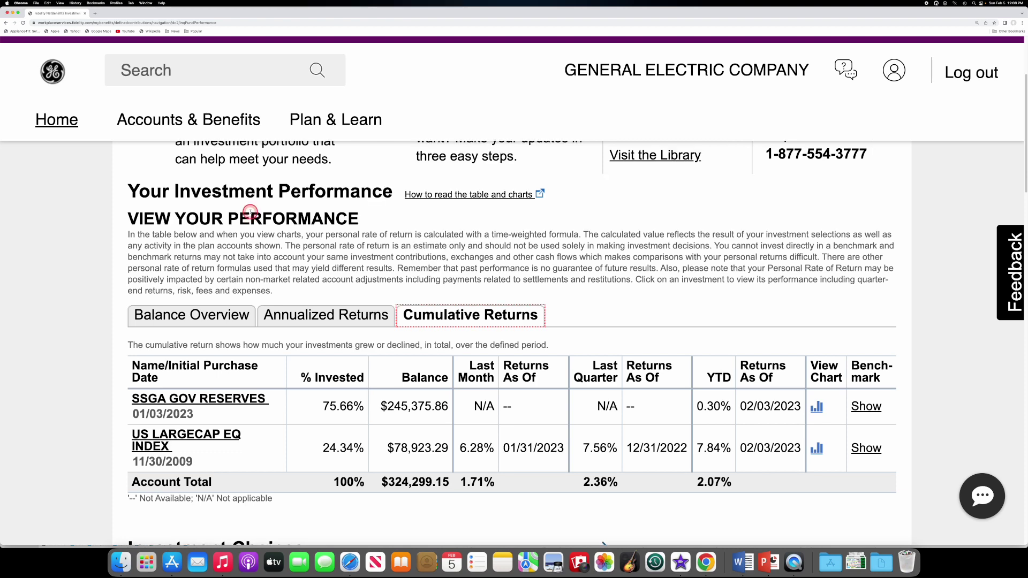
scroll(249, 211, up, 3)
scroll(249, 210, up, 2)
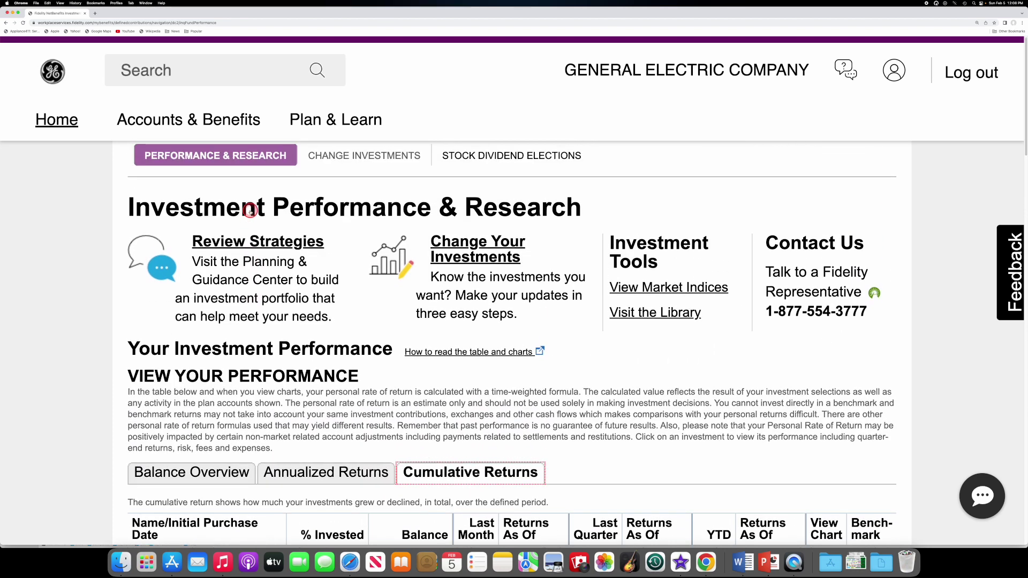
scroll(249, 211, up, 3)
Go to Change Investments and choose to exchange one current investment.
click(356, 263)
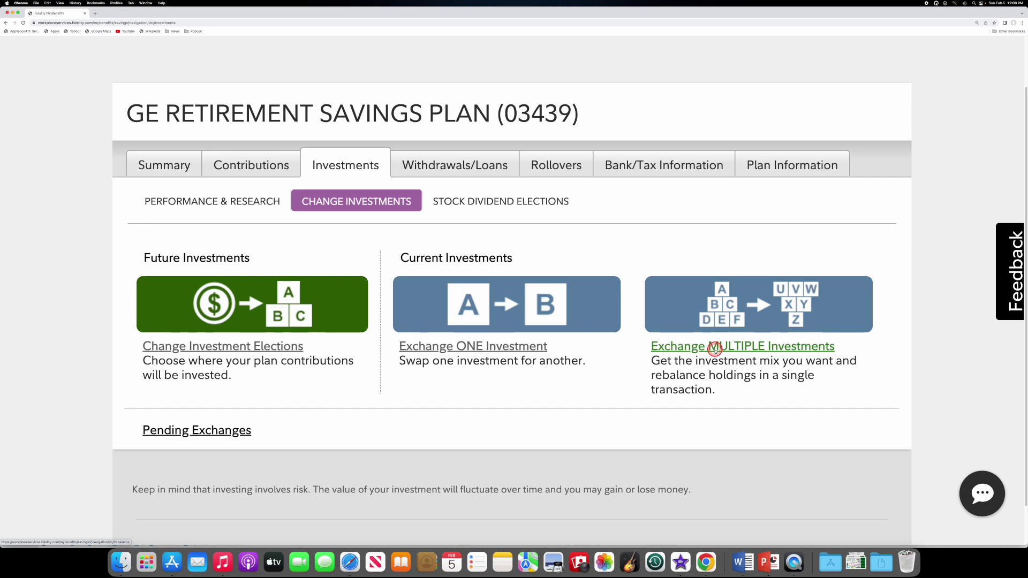
click(714, 350)
click(495, 349)
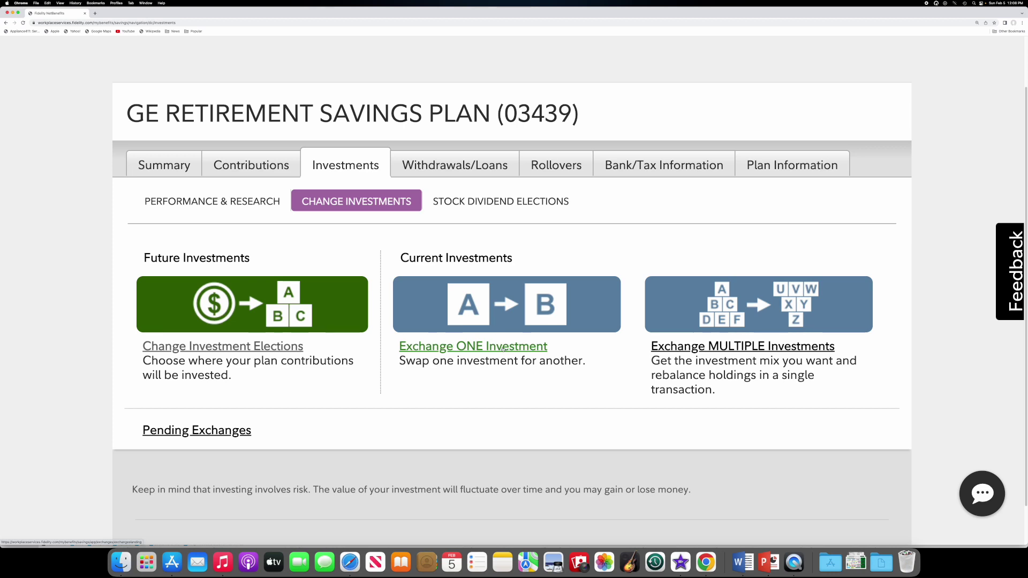
click(501, 347)
click(501, 347)
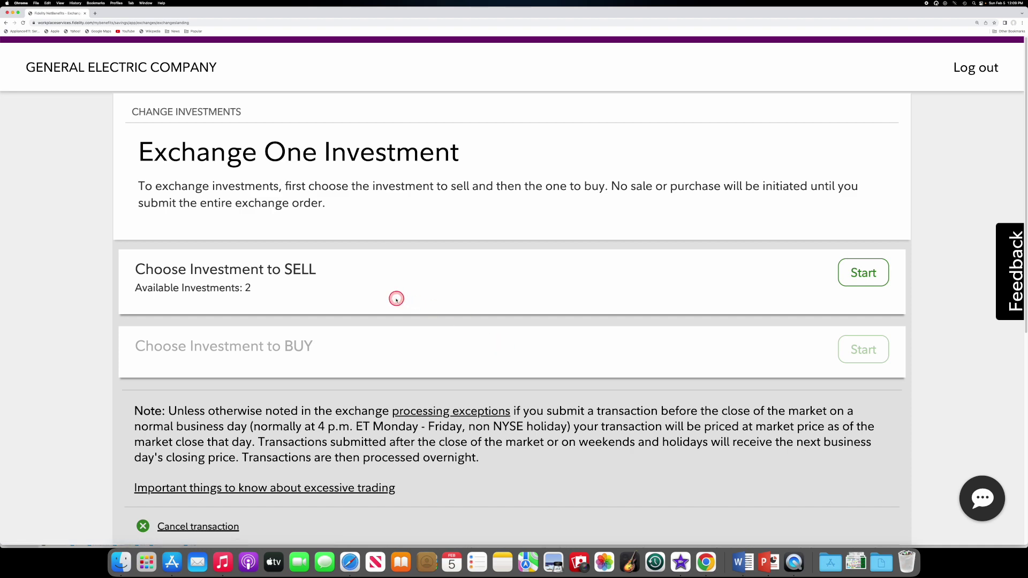
Sell $40,357.40 of SSGA GOV RESERVES from All Eligible Sources and continue.
click(862, 273)
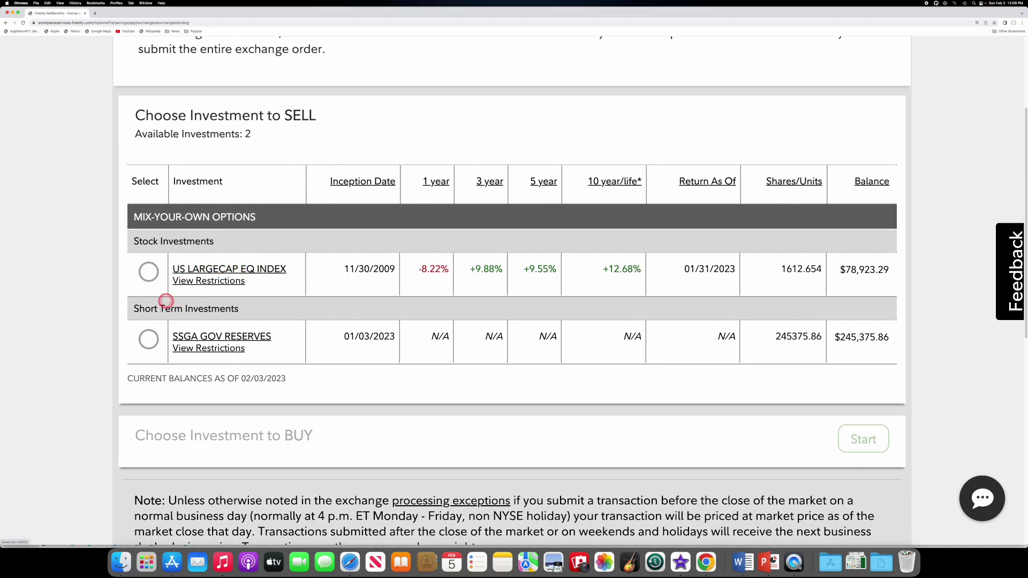
click(148, 342)
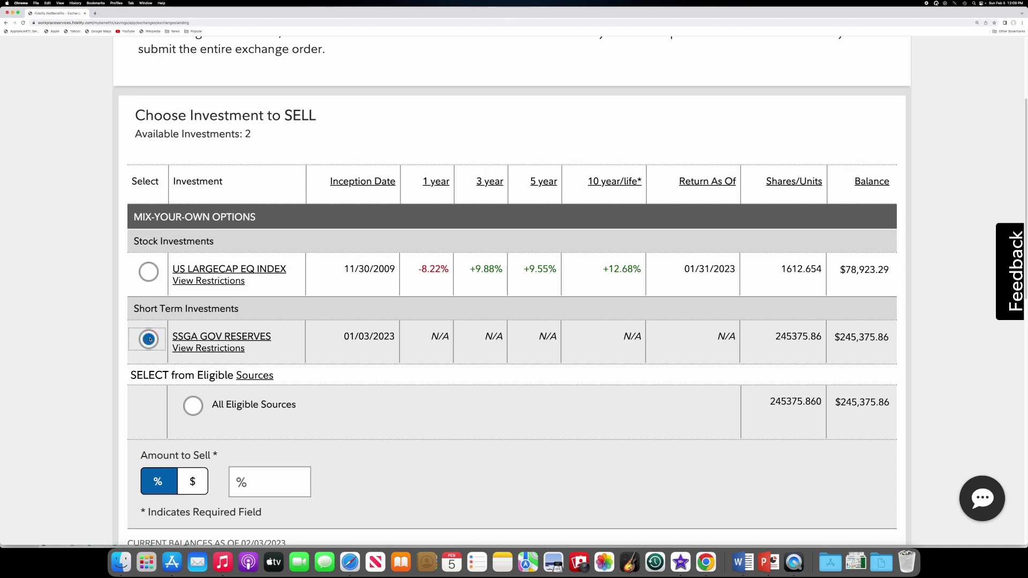
scroll(169, 354, down, 1)
click(192, 362)
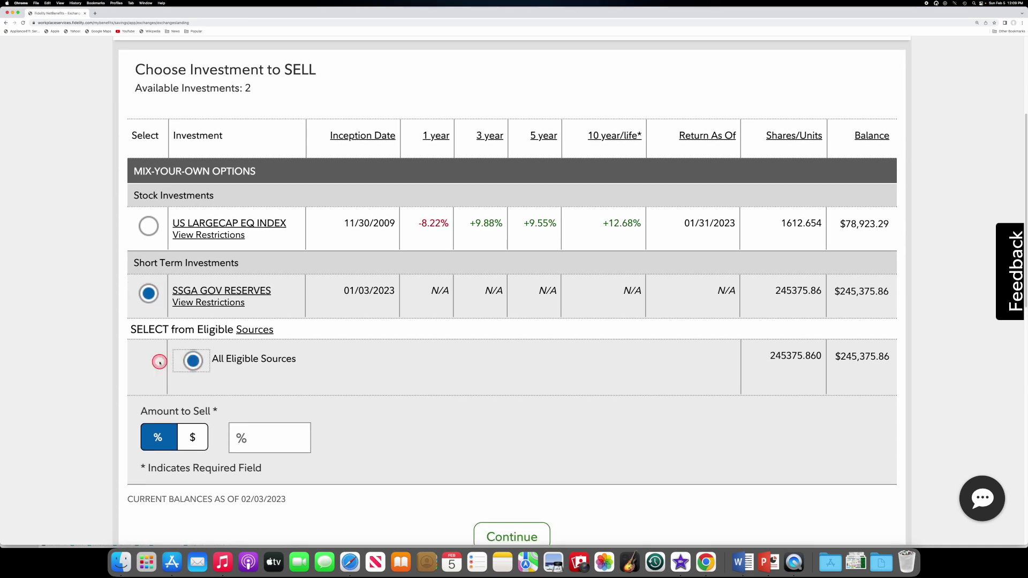
scroll(159, 362, down, 1)
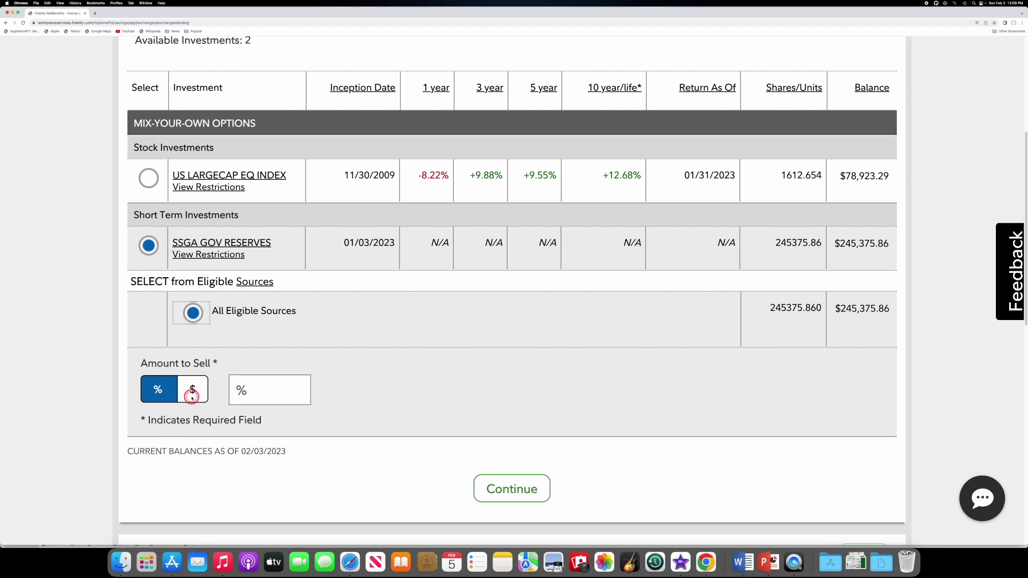
click(190, 390)
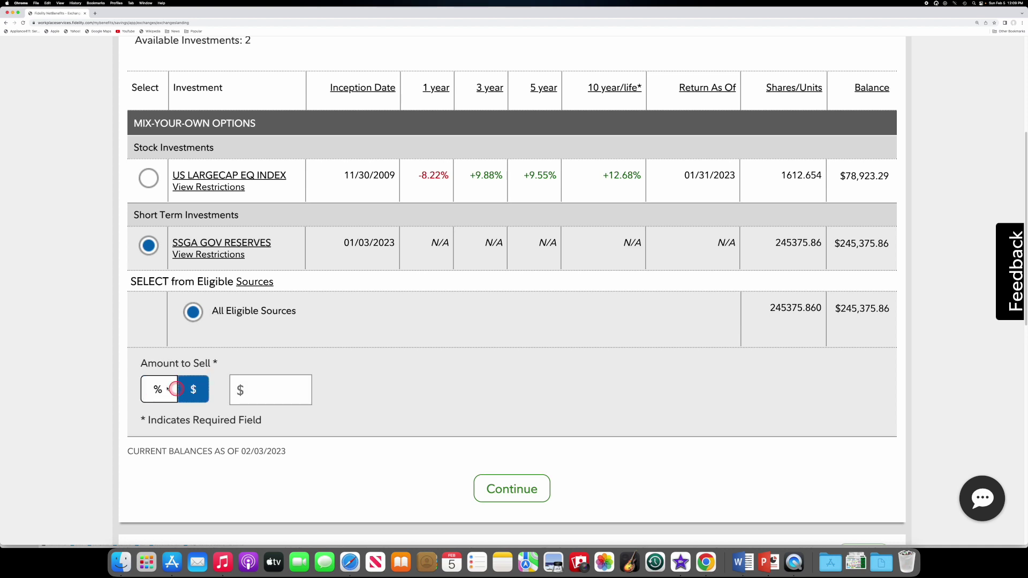
click(255, 392)
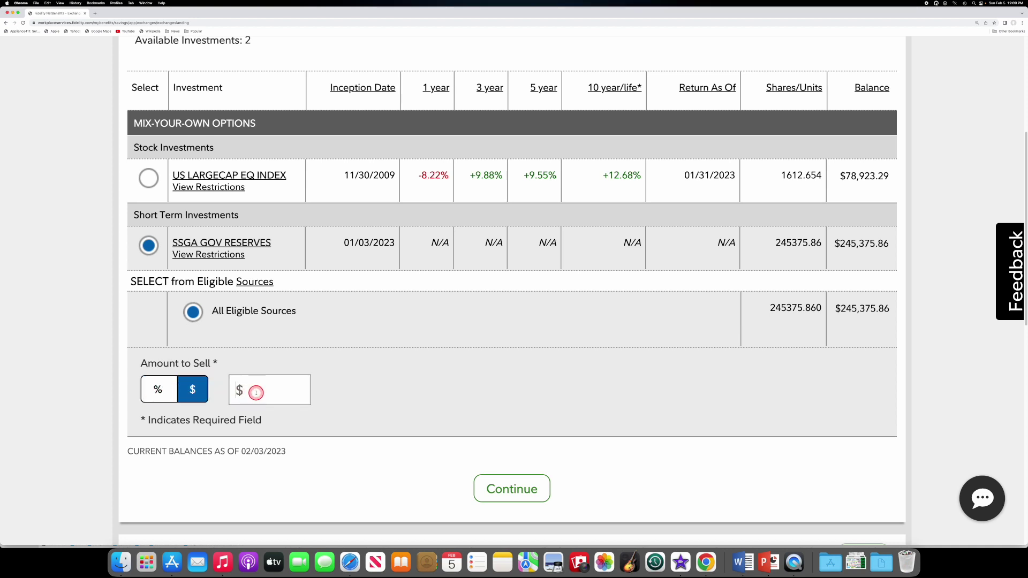
text(40357.40)
click(511, 485)
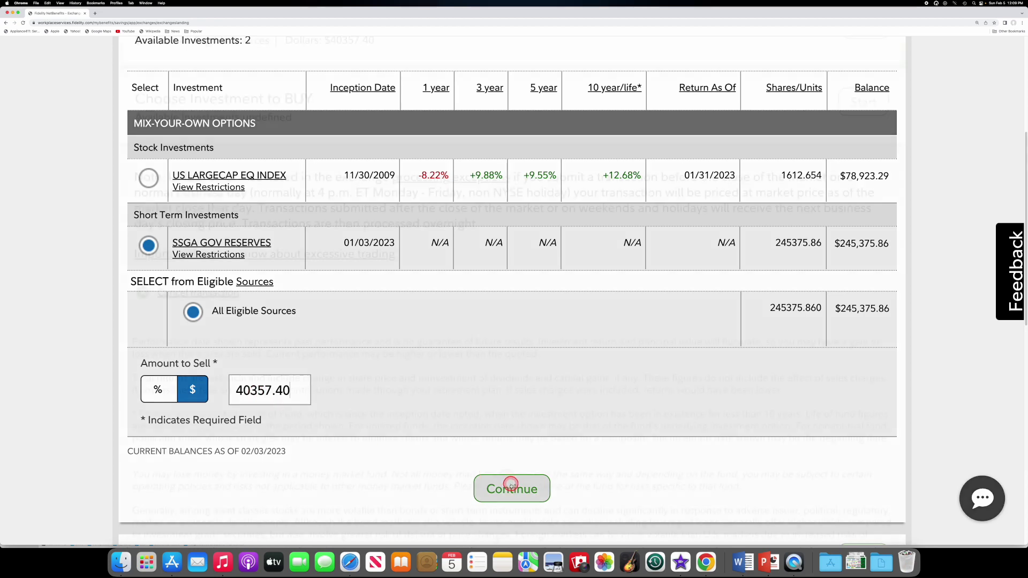
scroll(503, 464, up, 2)
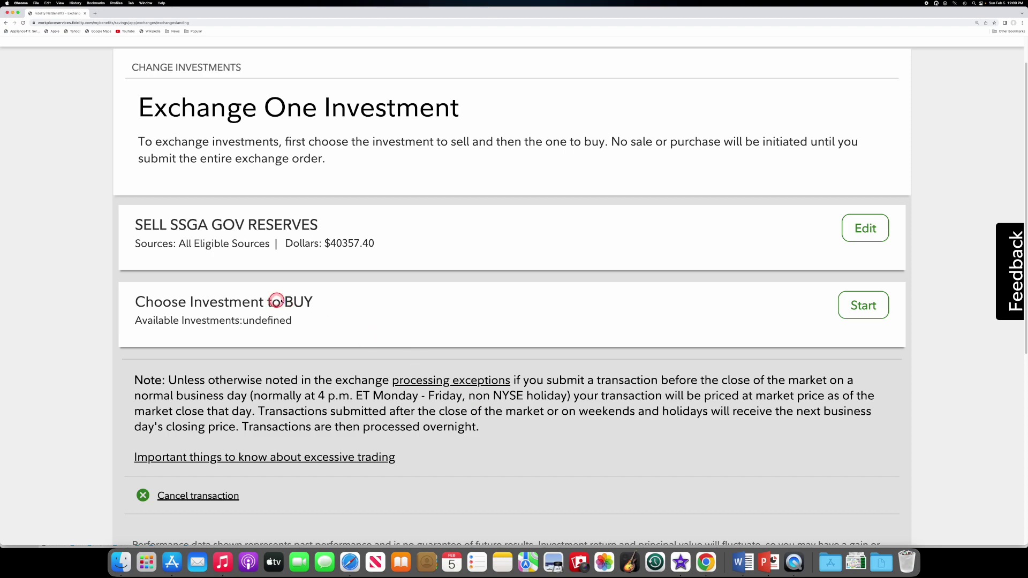
Pick US MID CAP EQ INDEX as the fund to buy and continue to the exchange summary.
click(860, 305)
scroll(610, 331, down, 5)
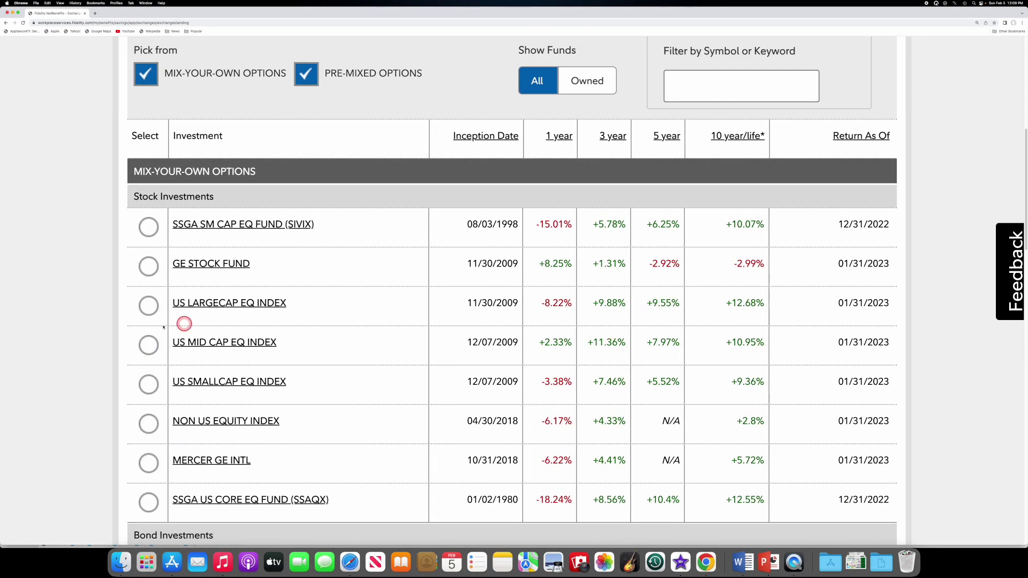
click(142, 344)
click(149, 346)
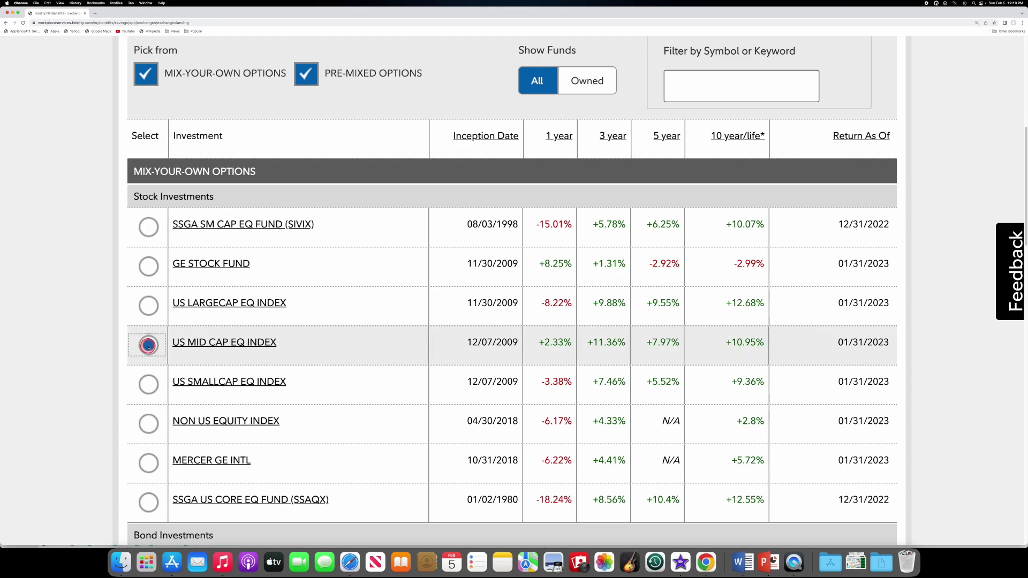
scroll(257, 362, down, 4)
scroll(257, 366, down, 1)
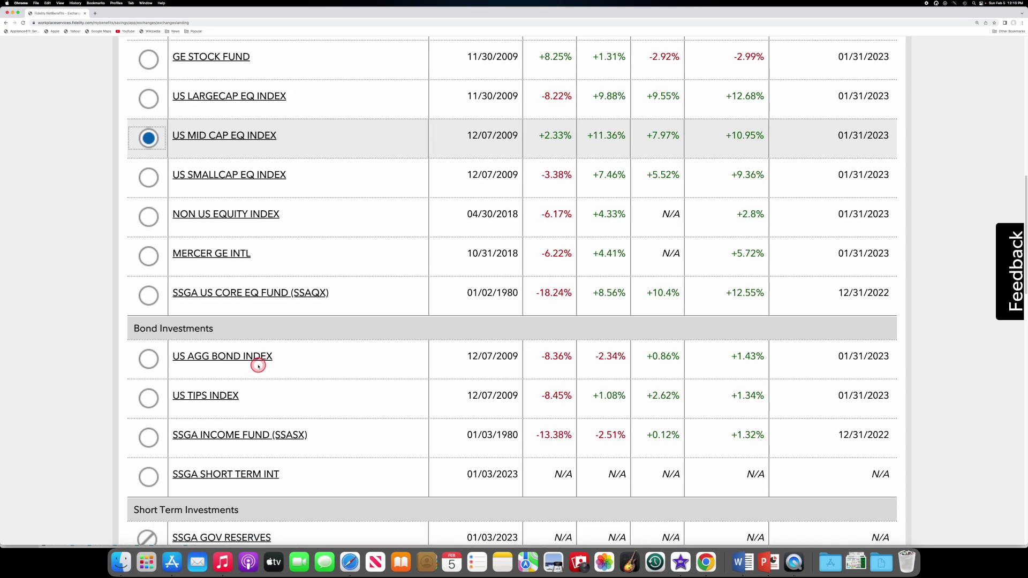
scroll(258, 365, down, 4)
scroll(258, 366, down, 2)
scroll(258, 366, down, 4)
scroll(257, 365, down, 5)
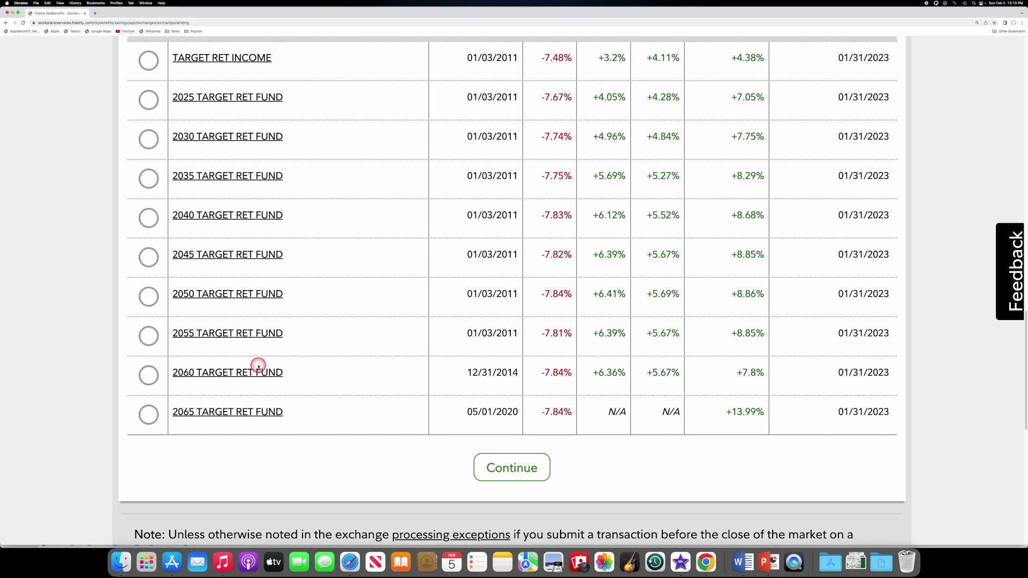
scroll(258, 366, down, 2)
click(496, 403)
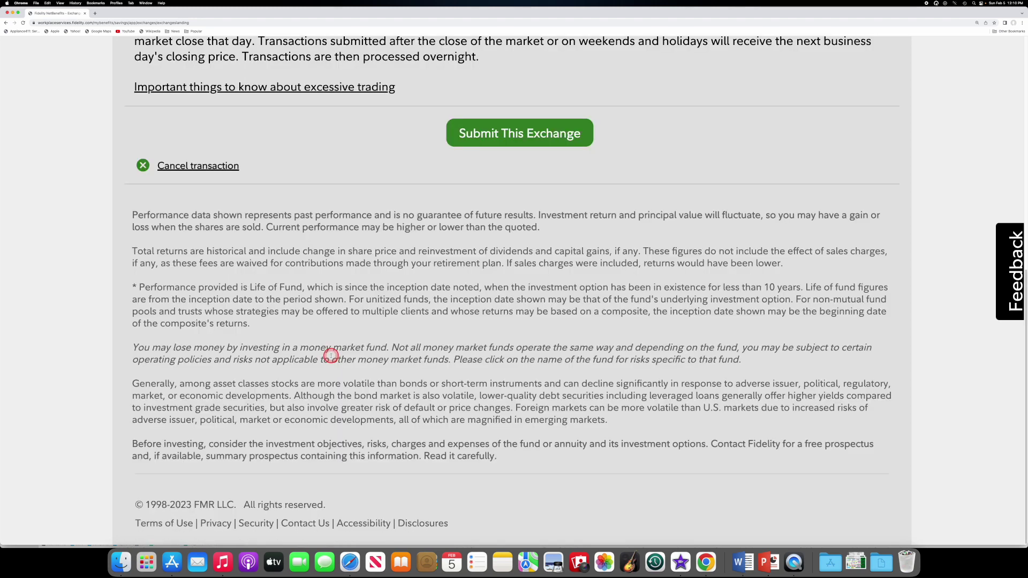
scroll(330, 356, up, 3)
scroll(330, 357, up, 2)
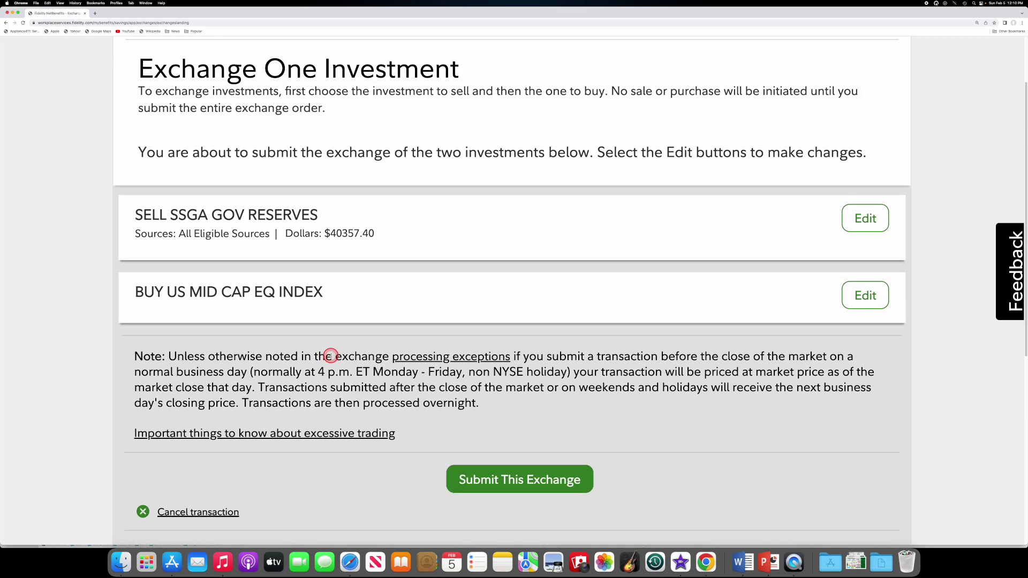
scroll(330, 355, up, 1)
click(330, 355)
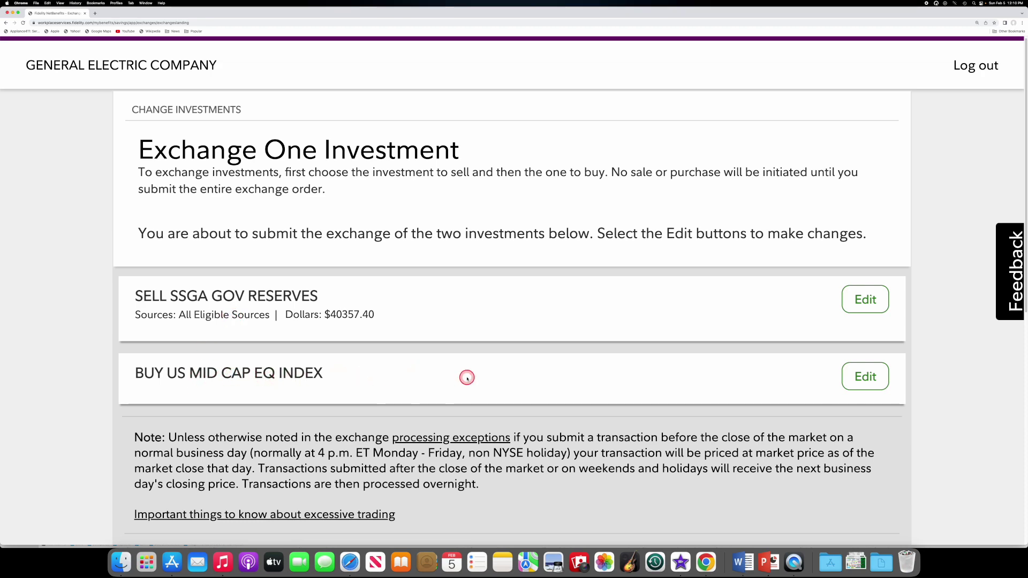
scroll(467, 377, down, 3)
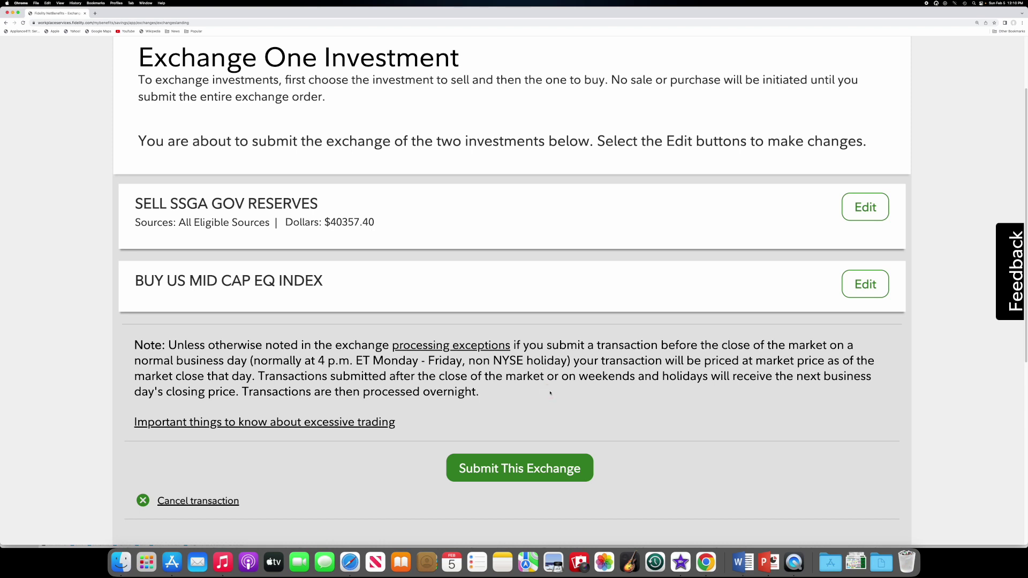
click(548, 390)
click(537, 460)
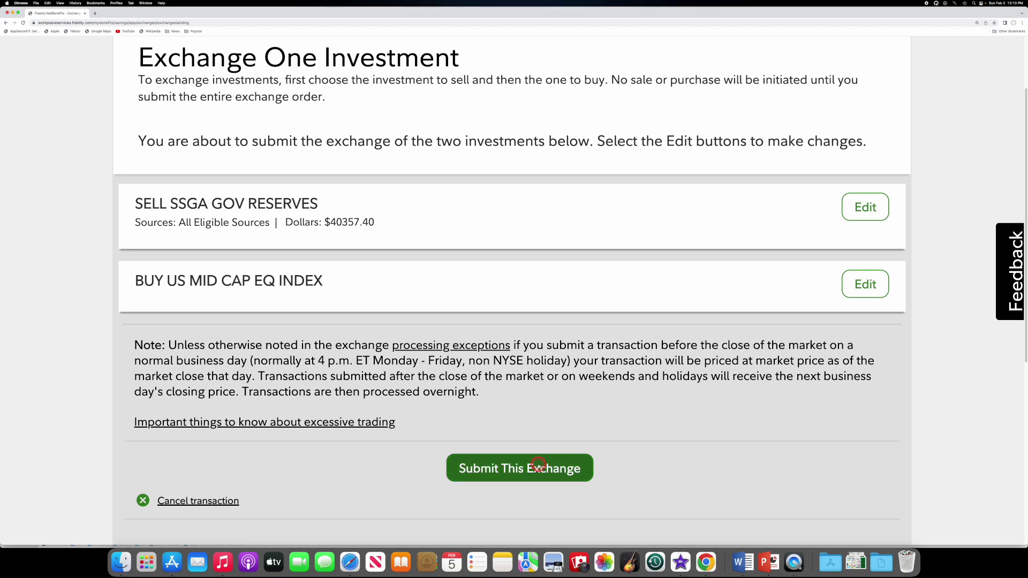